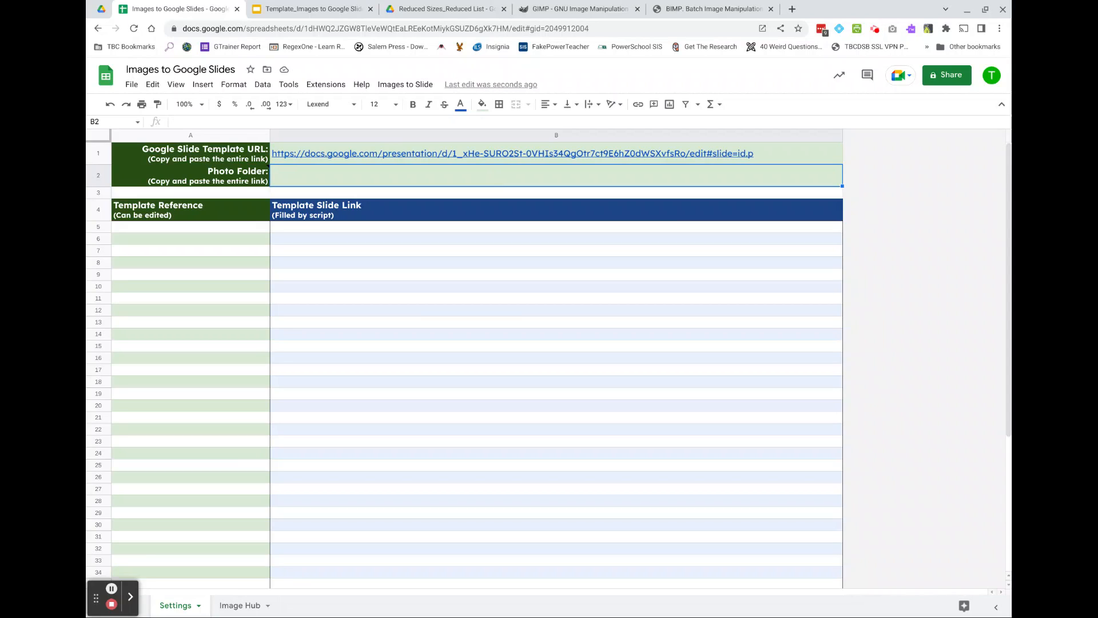
Review the Reduced Sizes_Reduced List folder in Google Drive and the GIMP and BIMP websites
left_click(446, 10)
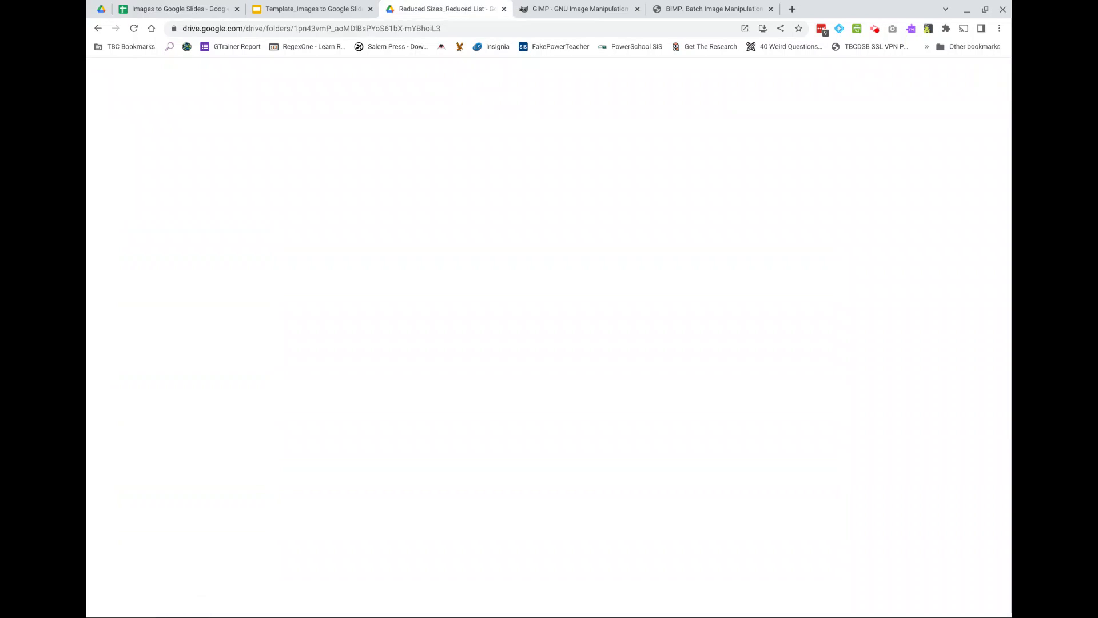
mouse_move(139, 595)
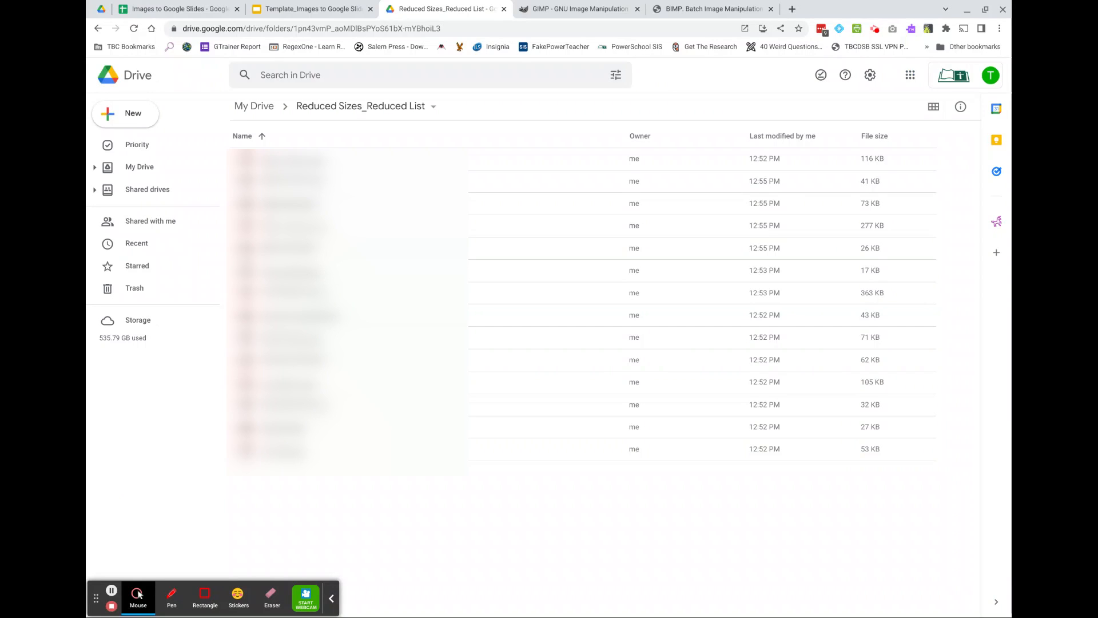
key("ctrl+Tab")
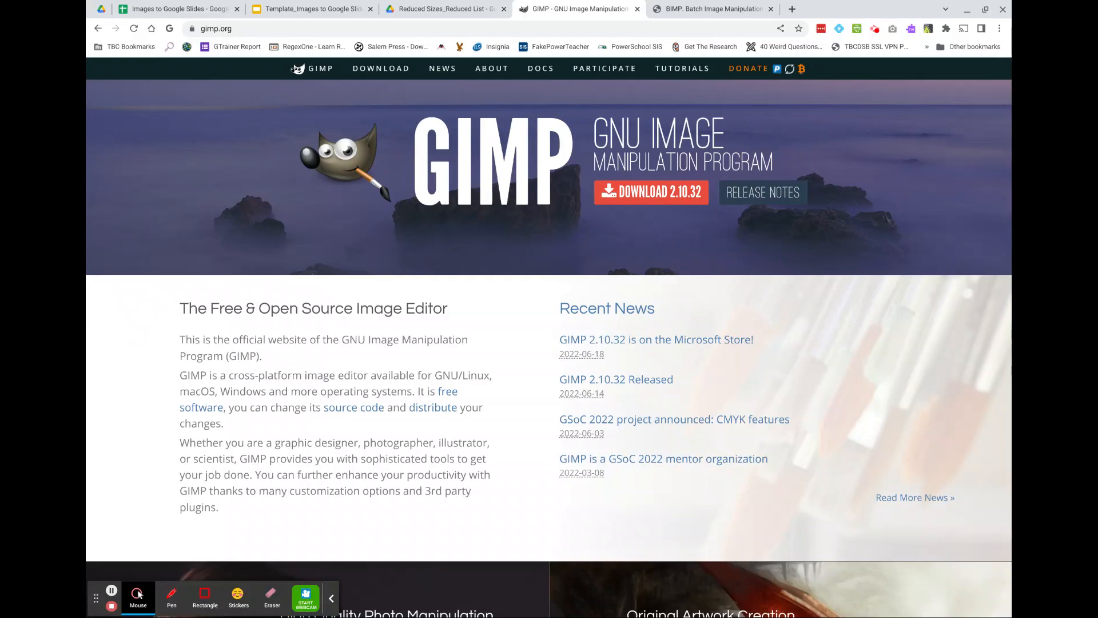
key("ctrl+Tab")
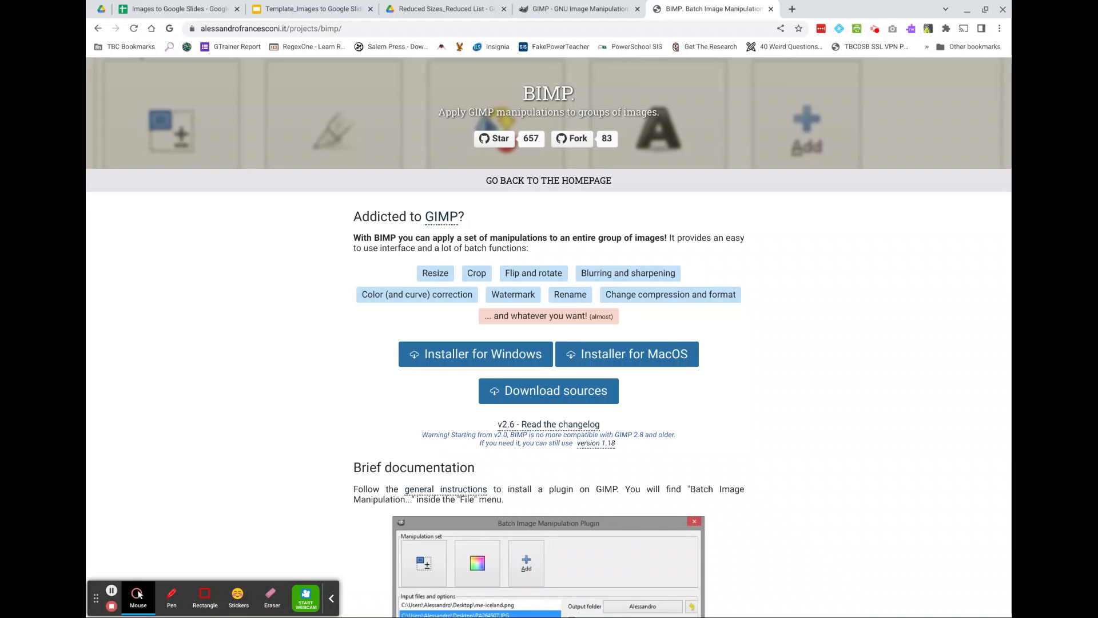
Copy the web link of the Reduced Sizes_Reduced List folder and paste it into the Photo Folder cell B2 of the spreadsheet
left_click(445, 9)
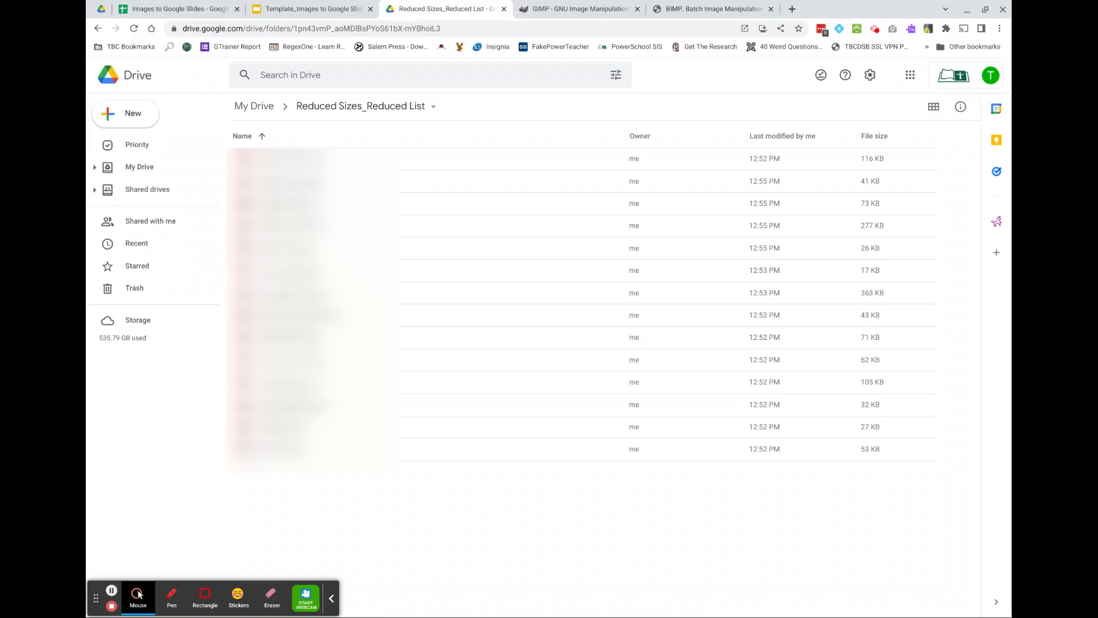
left_click(311, 28)
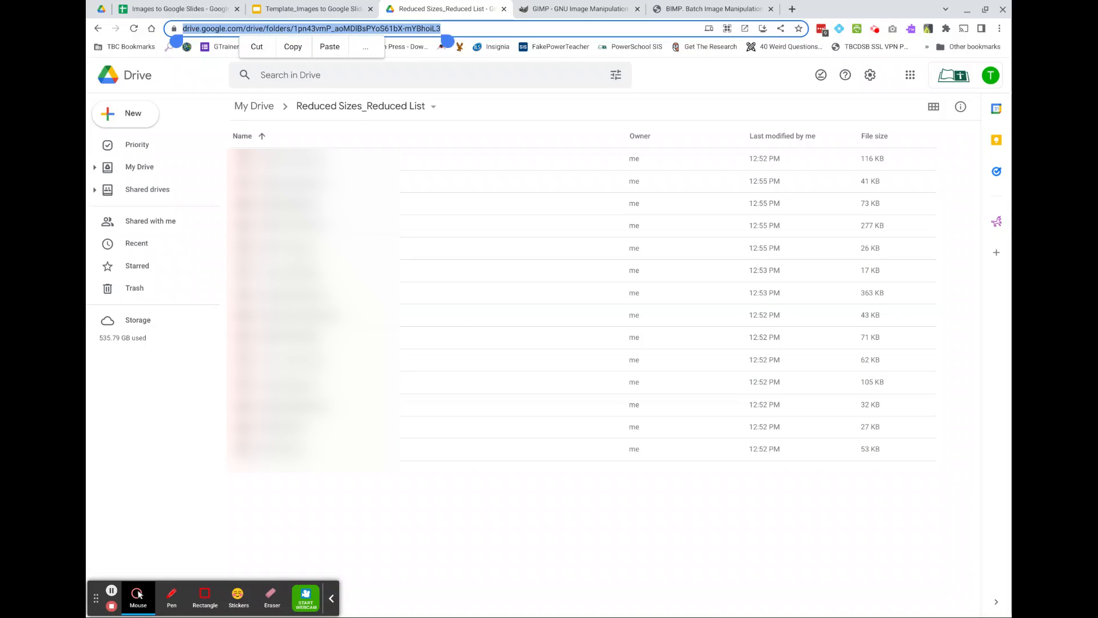
key("ctrl+c")
key("ctrl+shift+Tab")
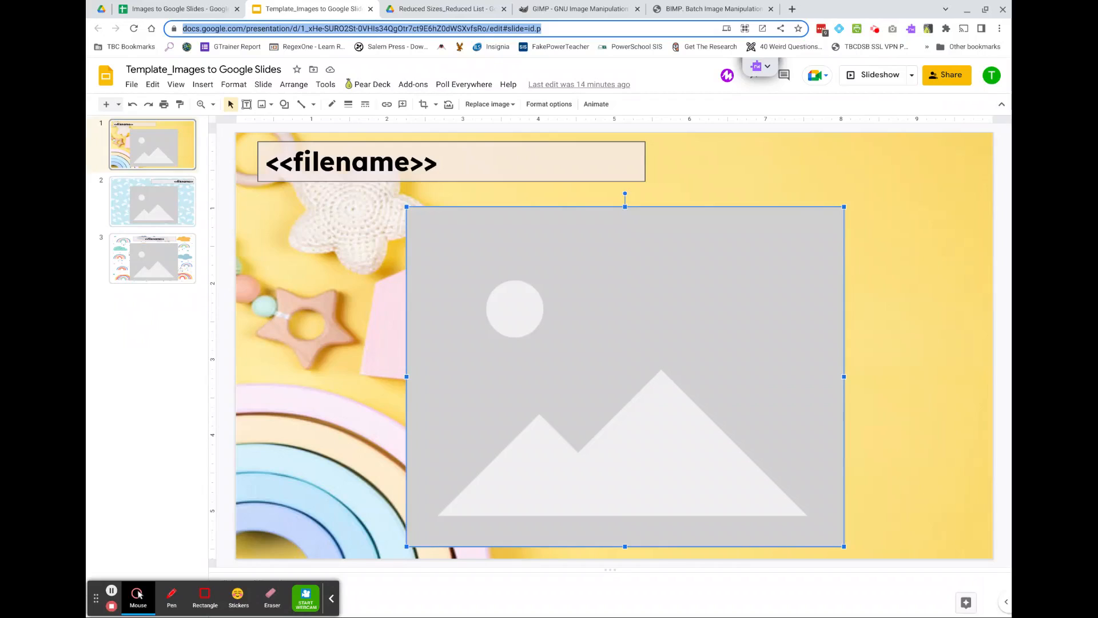
key("ctrl+shift+Tab")
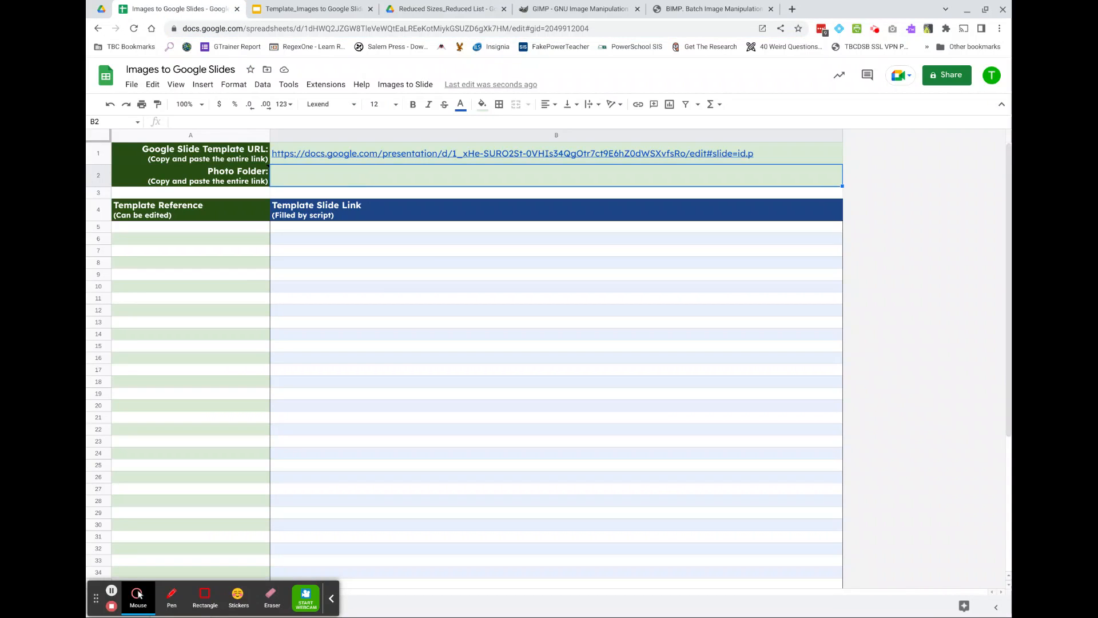
key("ctrl+v")
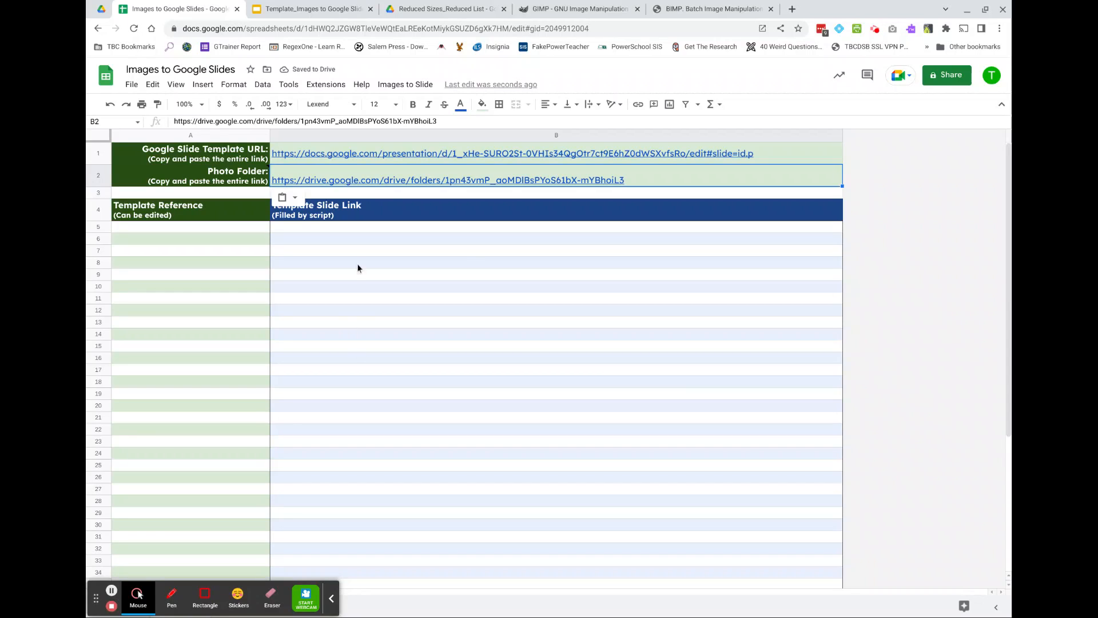
Authorize the Picture to Google Slide script with the school account and load the template slide links using Get Templates
left_click(406, 86)
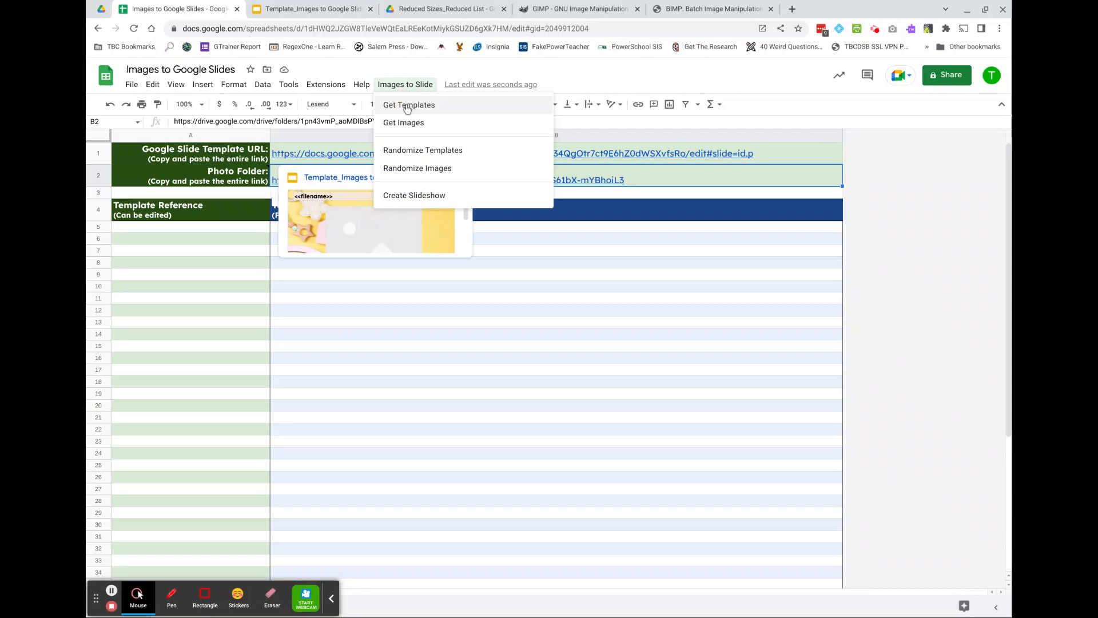
left_click(407, 106)
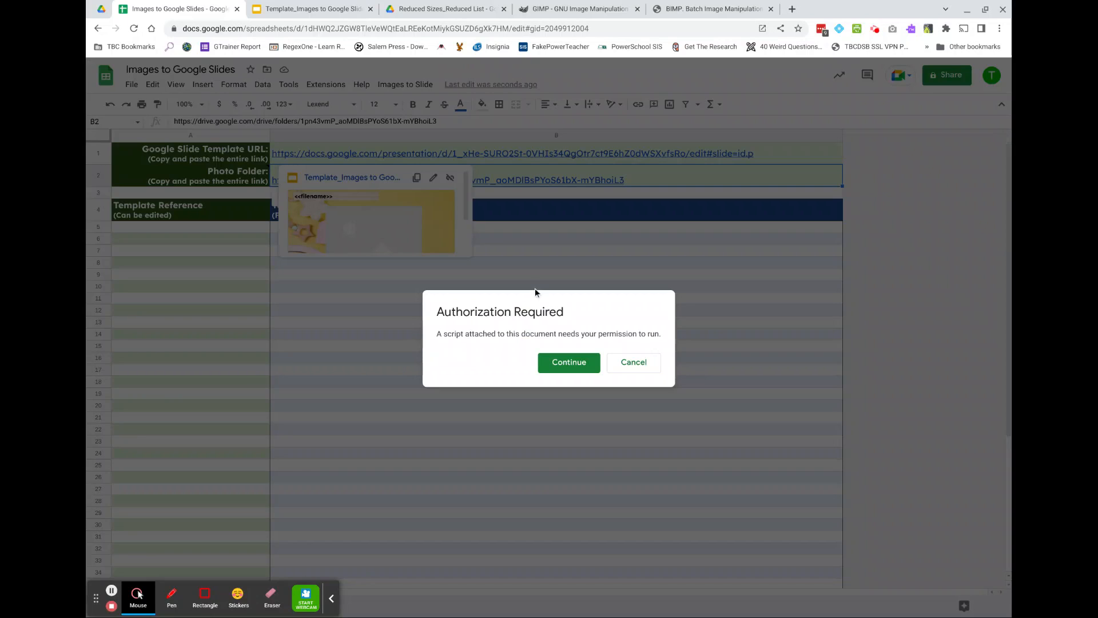
left_click(563, 363)
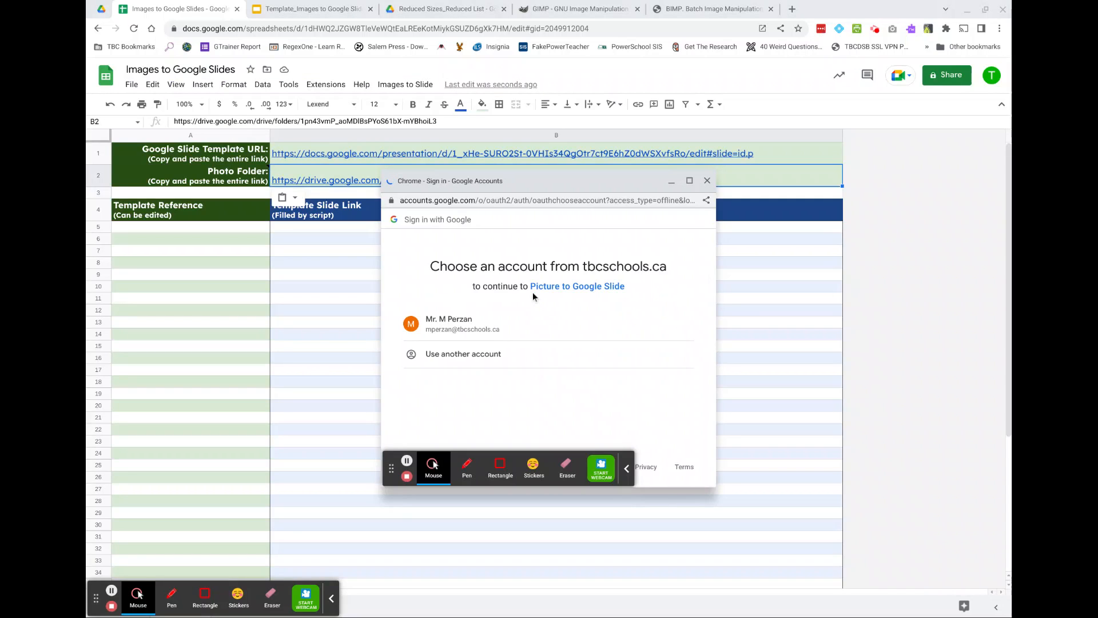
left_click(480, 325)
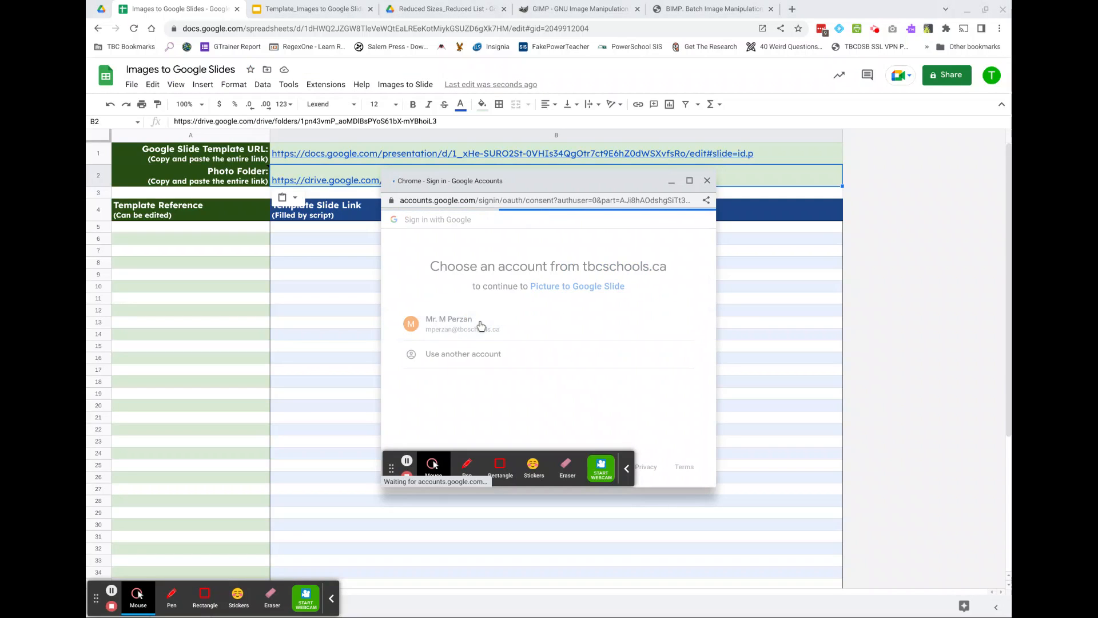
scroll(572, 372, "down", 3)
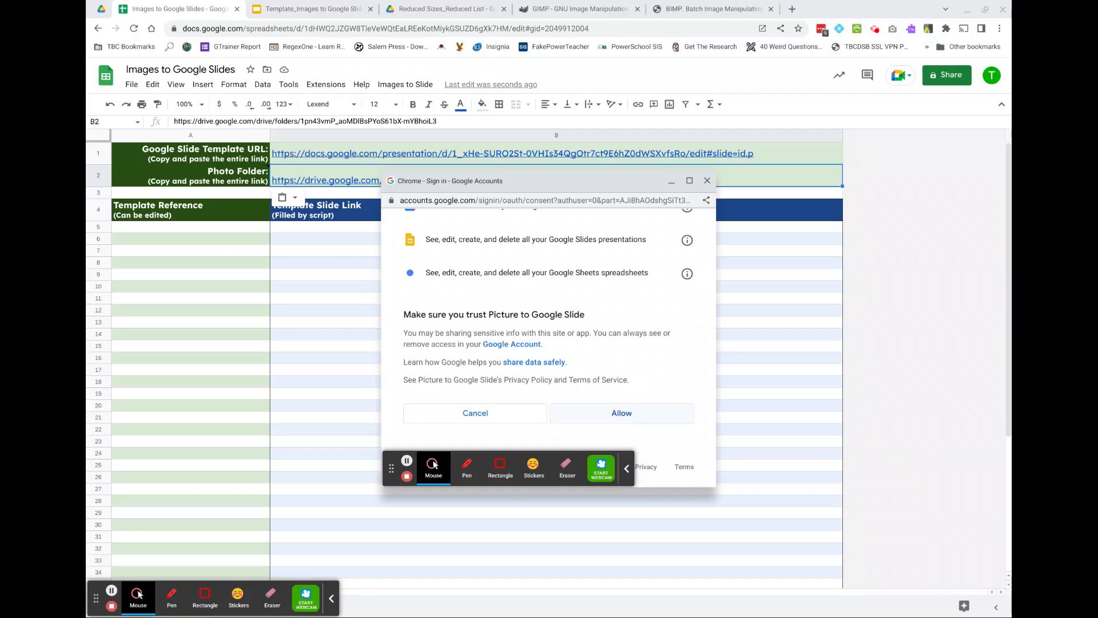
left_click(613, 416)
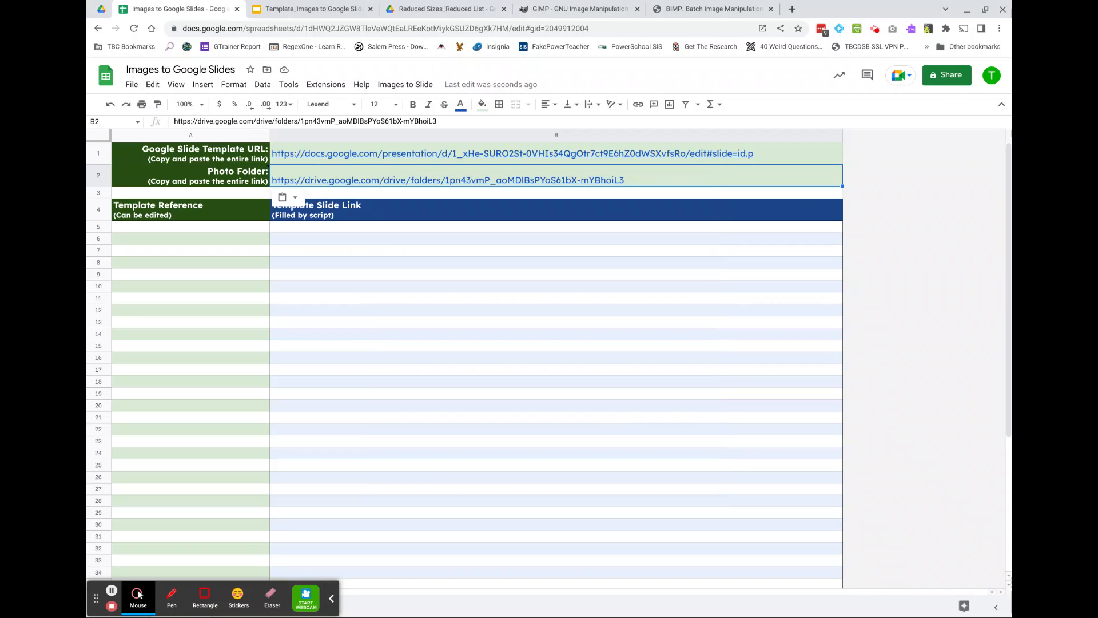
left_click(404, 84)
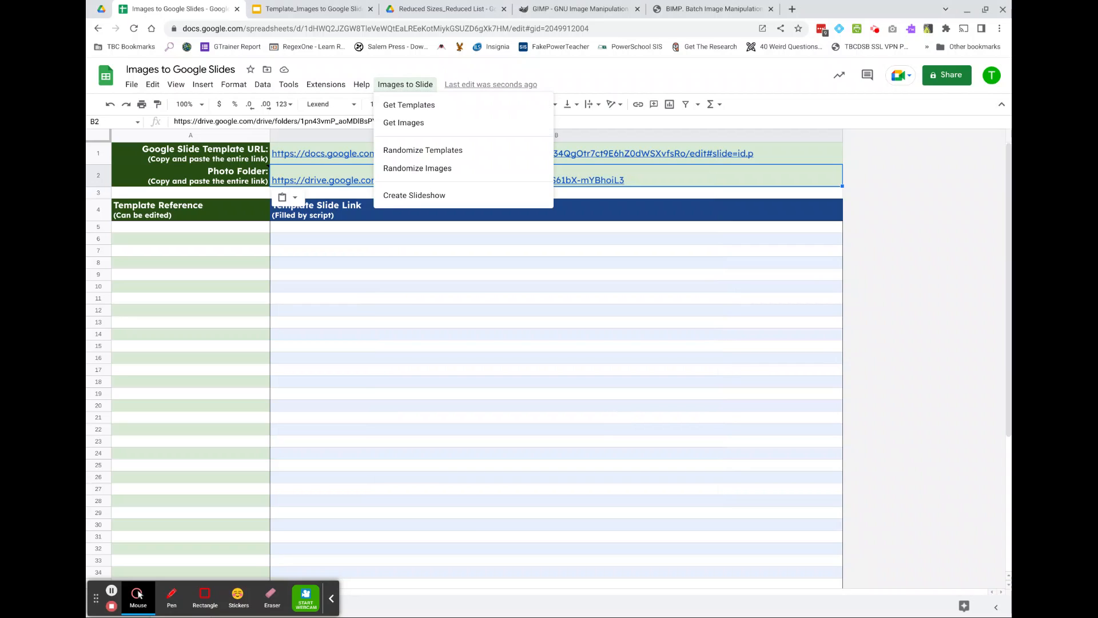
left_click(419, 106)
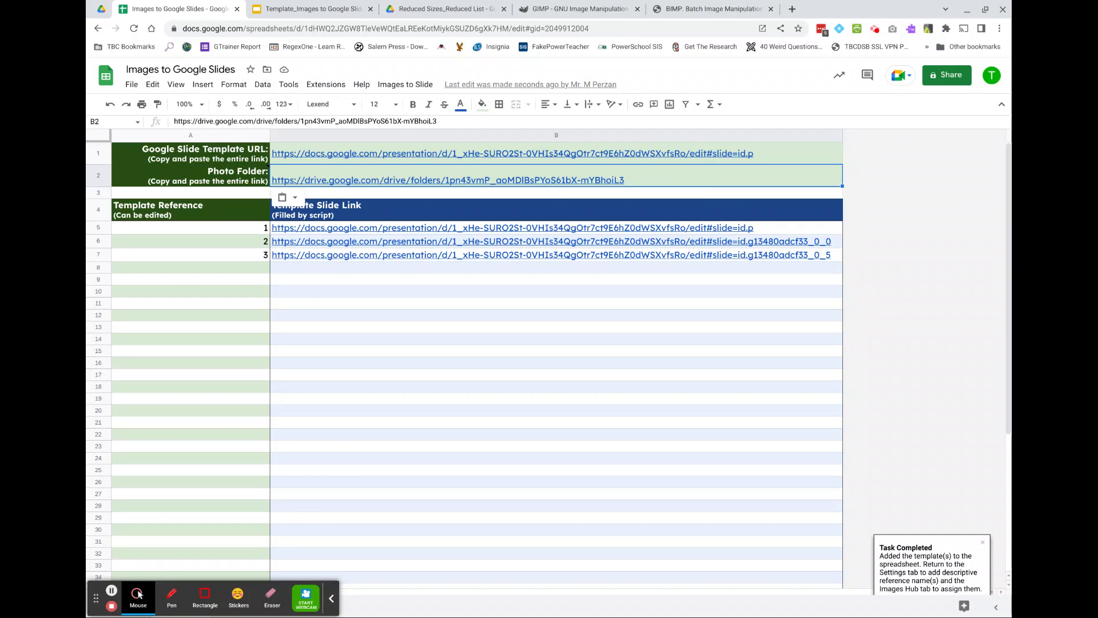
Rename the three template references in A5:A7 as Yellow, Blue and Rainbow, matching the slides in the template presentation
key("ctrl+Tab")
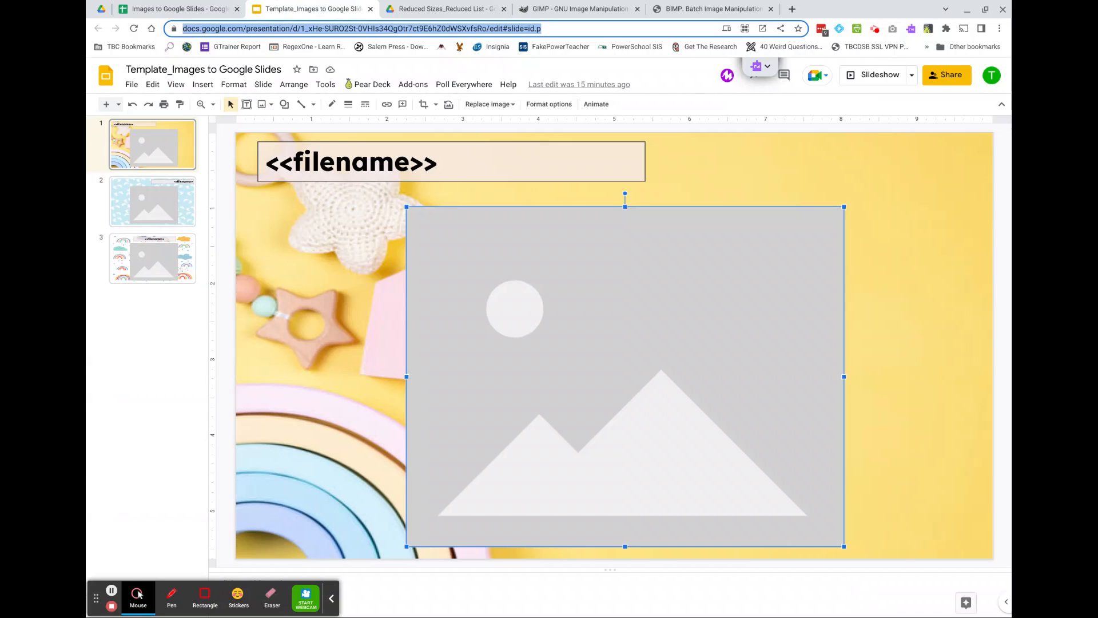
key("ctrl+shift+Tab")
left_click(252, 228)
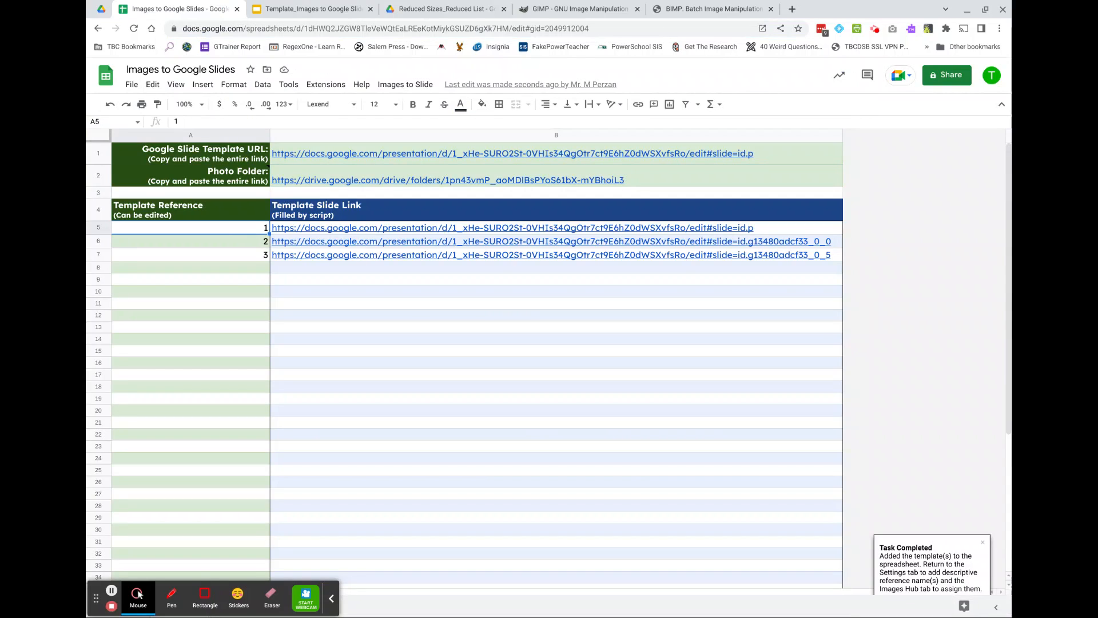
key("Delete")
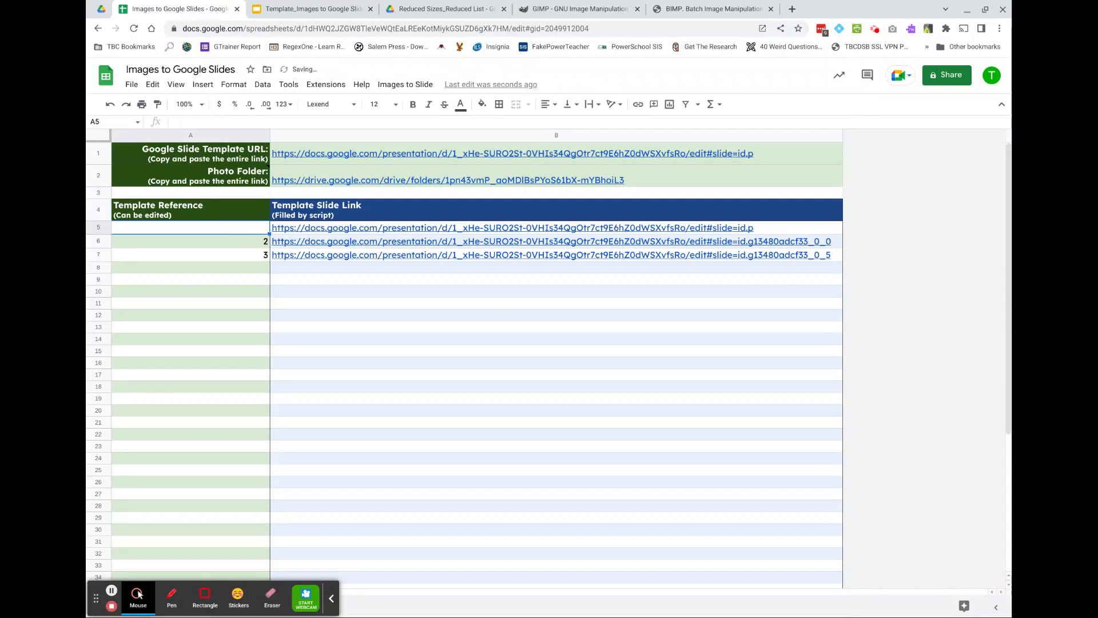
type("Yellow")
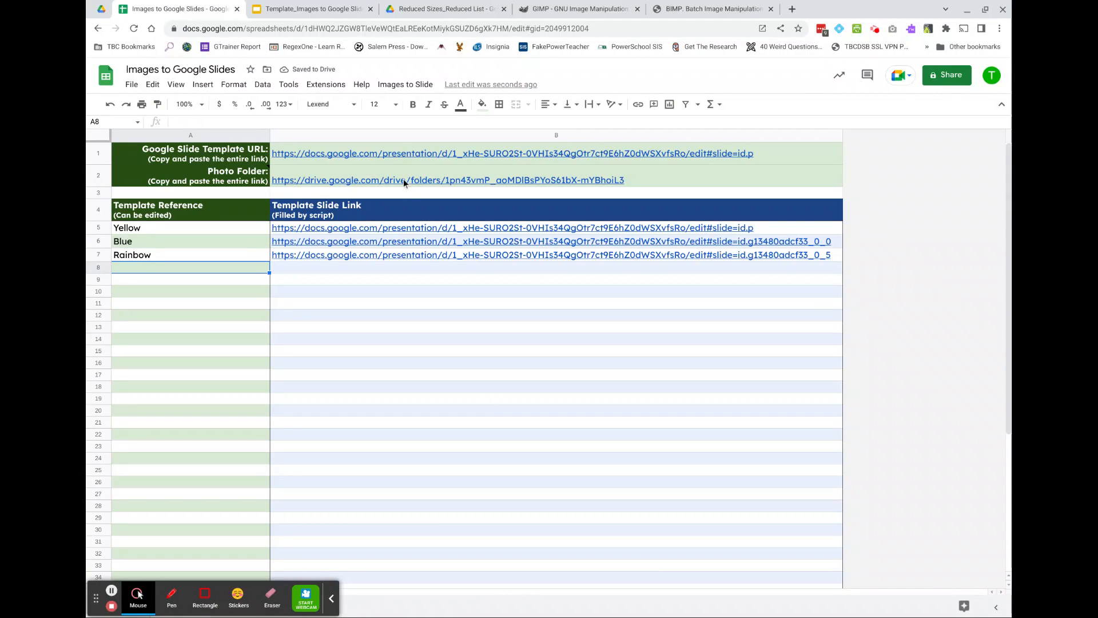
List the photo folder's files using Get Images and open the Image Hub sheet
mouse_move(305, 221)
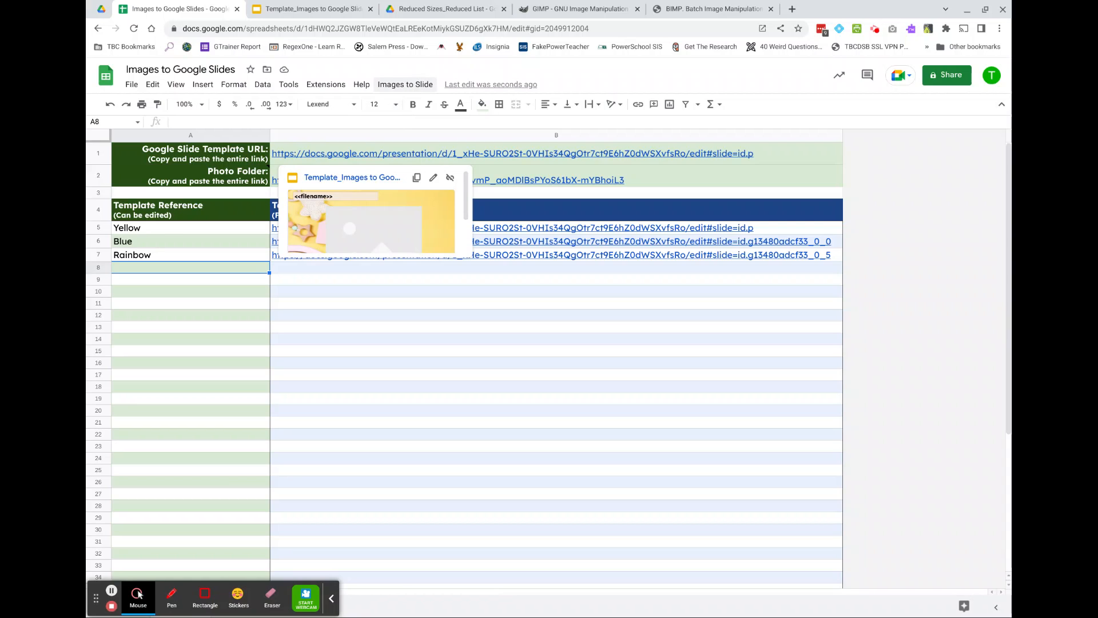
left_click(405, 84)
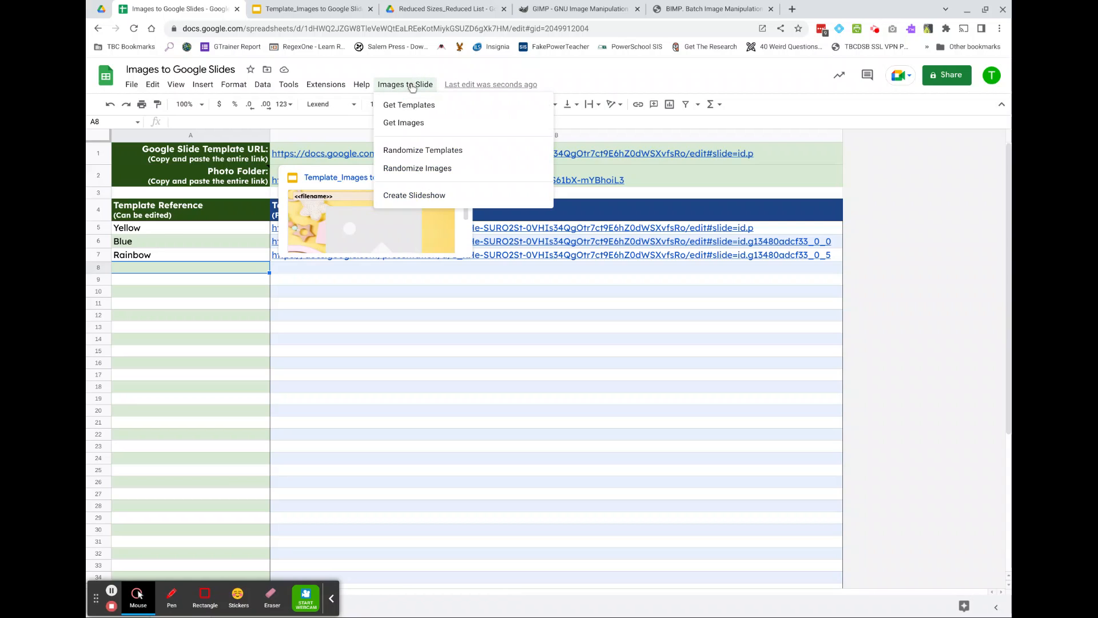
left_click(409, 121)
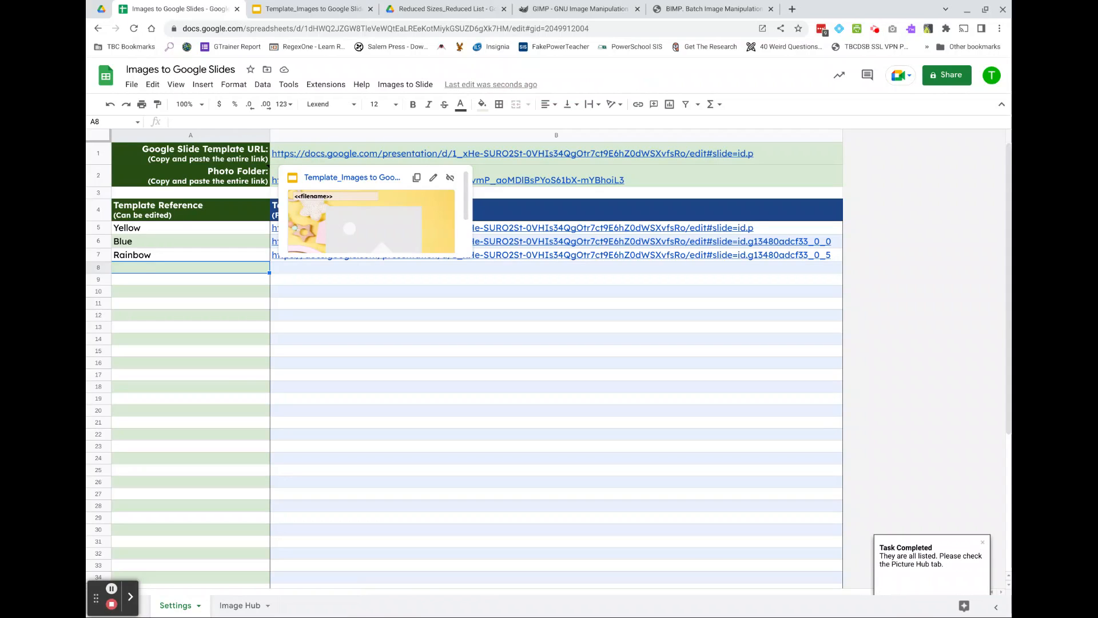
left_click(239, 605)
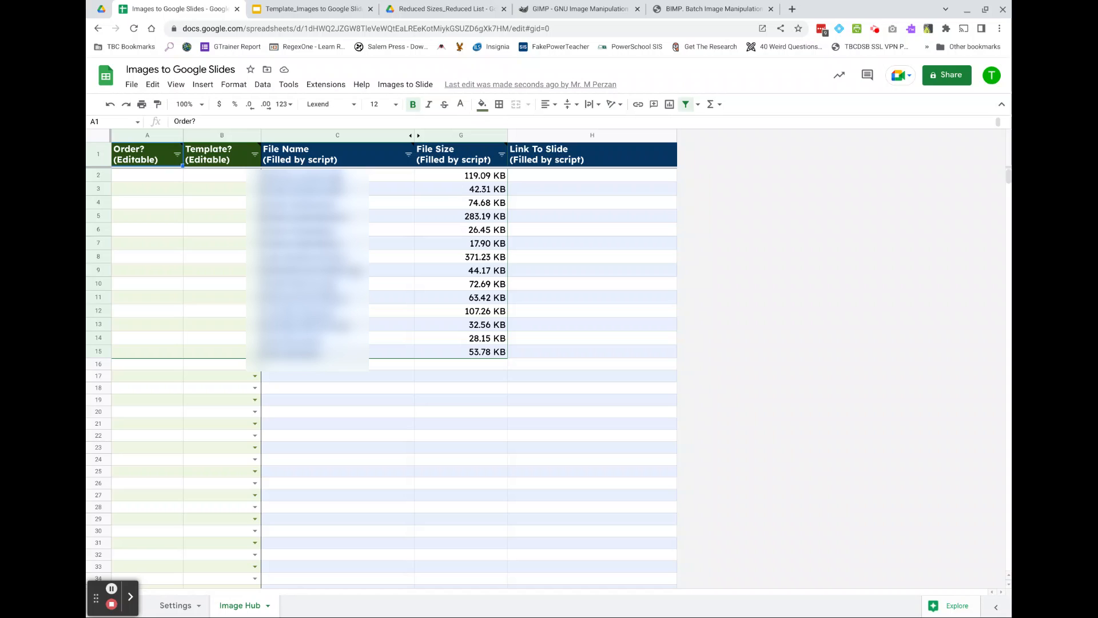
Assign the Blue template to the image in row 2 and the Rainbow template to the image in row 3
left_click(258, 177)
left_click(221, 204)
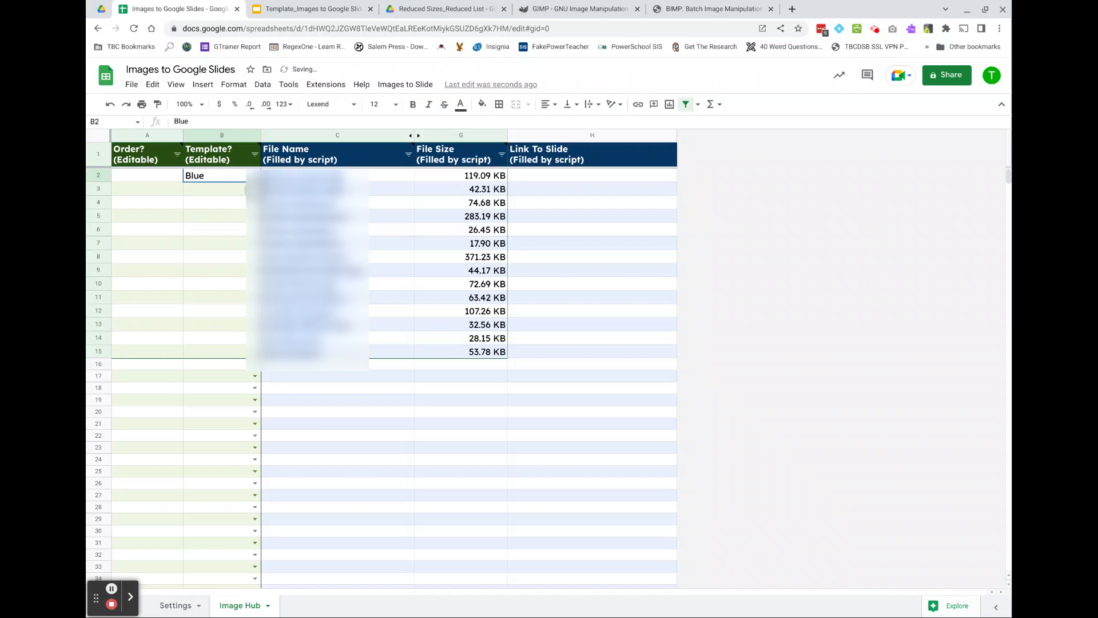
left_click(257, 190)
left_click(213, 234)
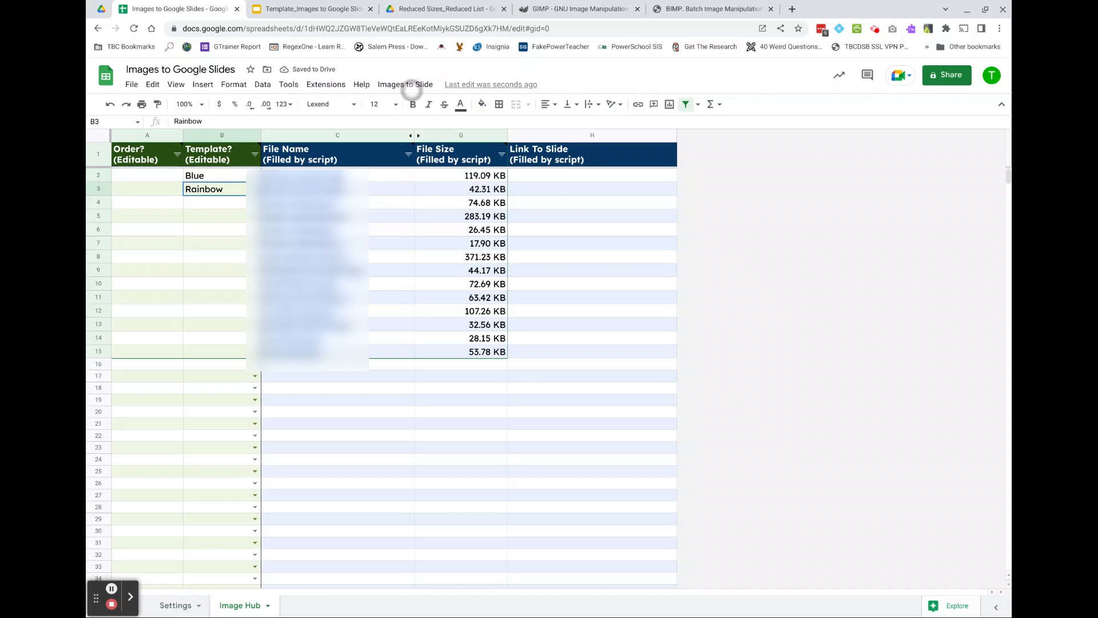
Randomize the templates assigned to the images, check the Order column's sort options, and randomize the image order
left_click(408, 86)
left_click(454, 150)
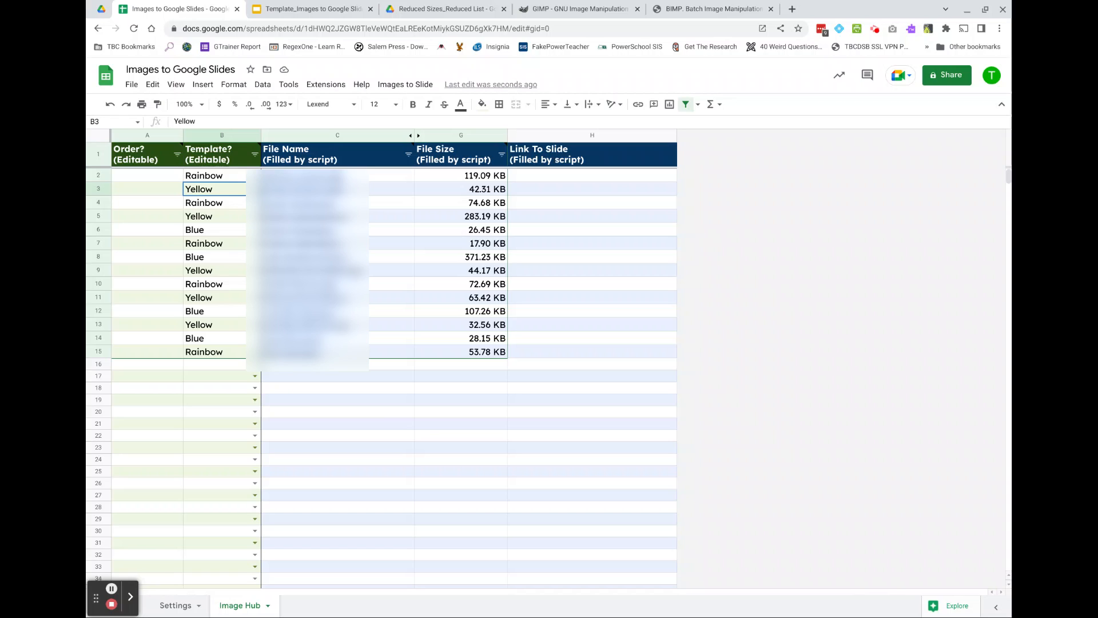
left_click(152, 176)
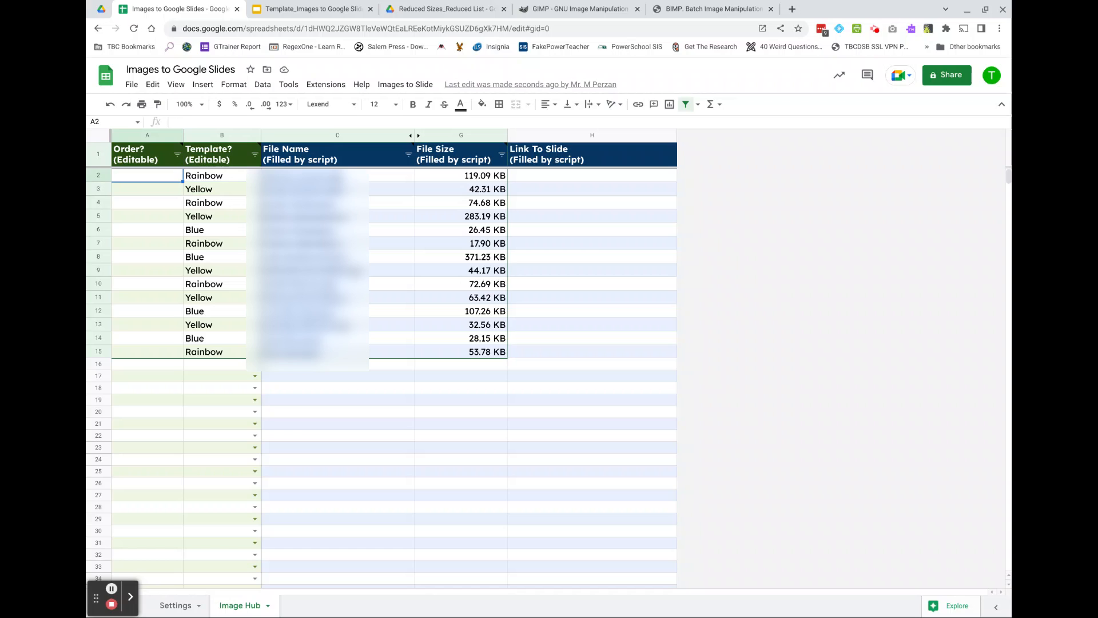
left_click(177, 154)
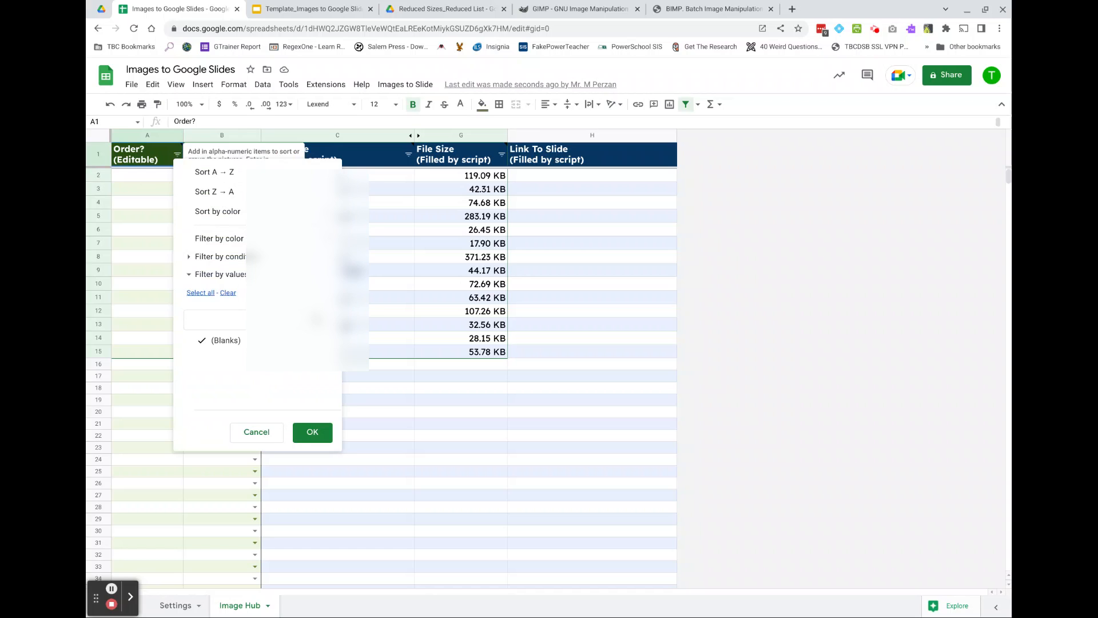
left_click(149, 175)
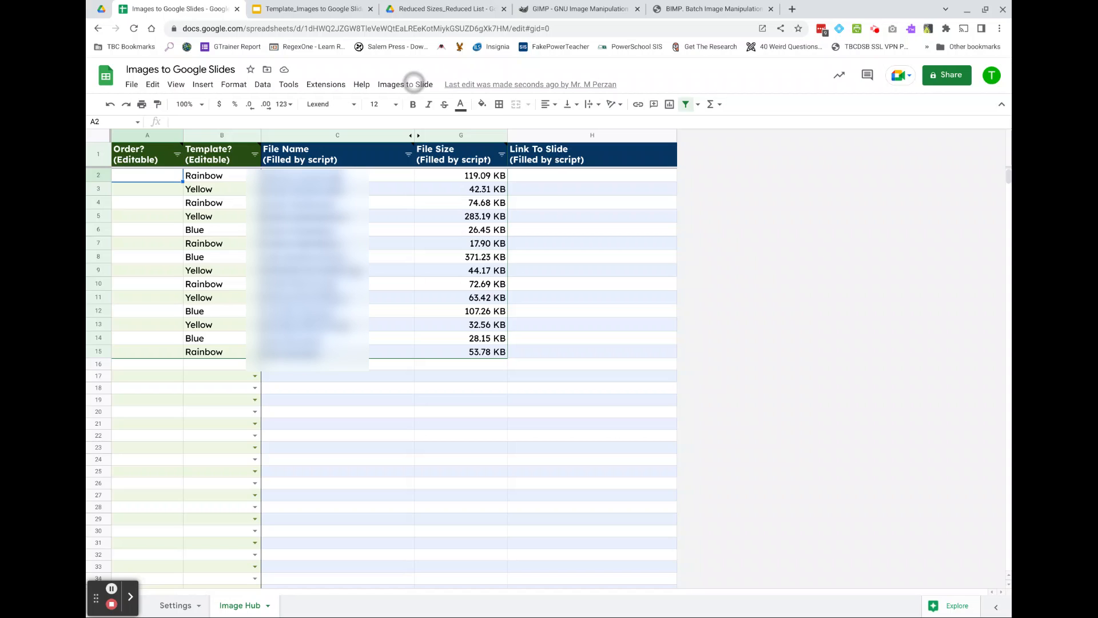
left_click(406, 84)
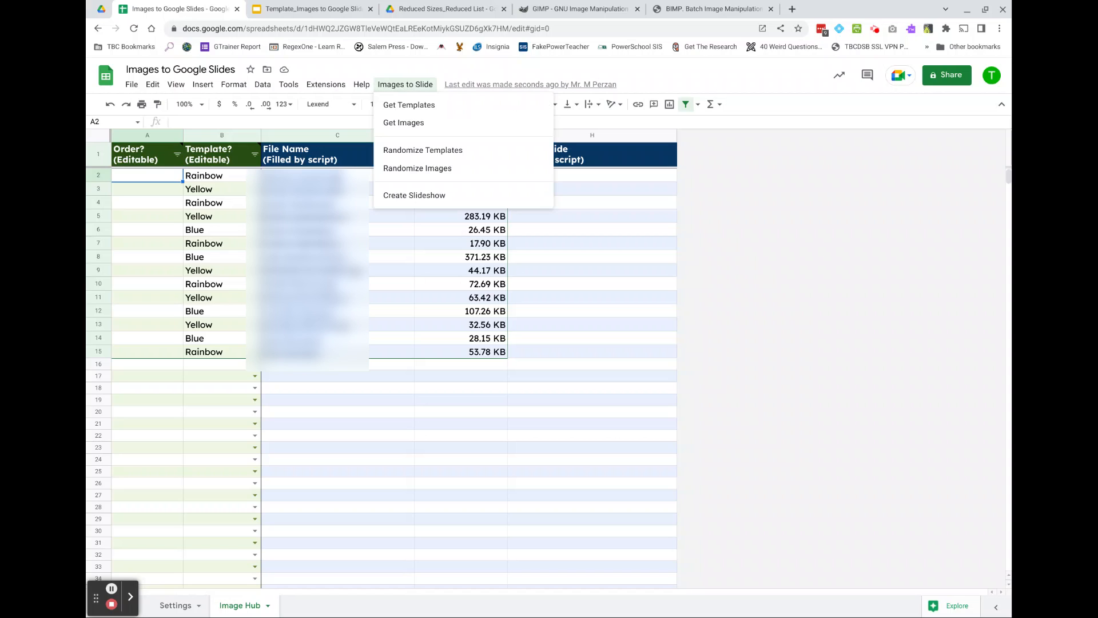
left_click(417, 168)
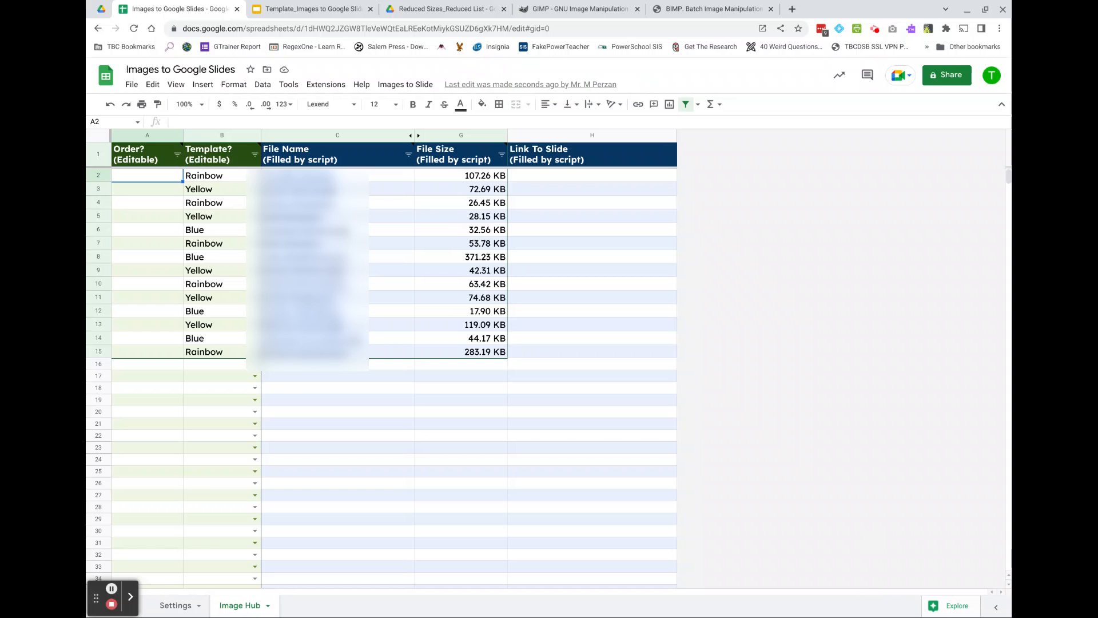
Create the slideshow from the image list and view the first generated slide in the Template_Images to Google Slides presentation
left_click(404, 84)
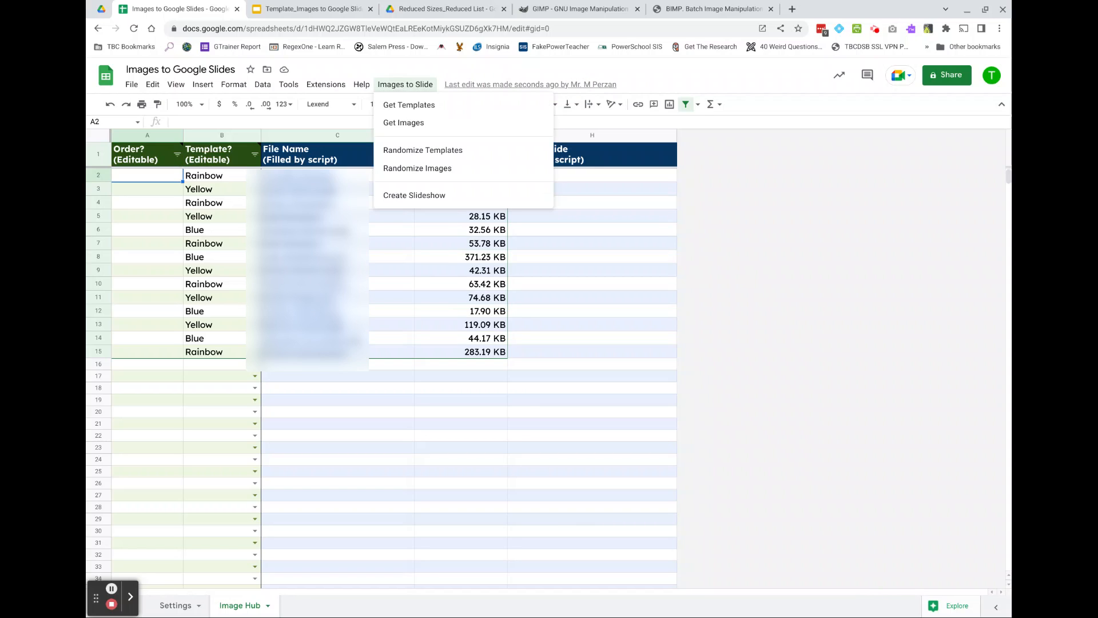
left_click(414, 196)
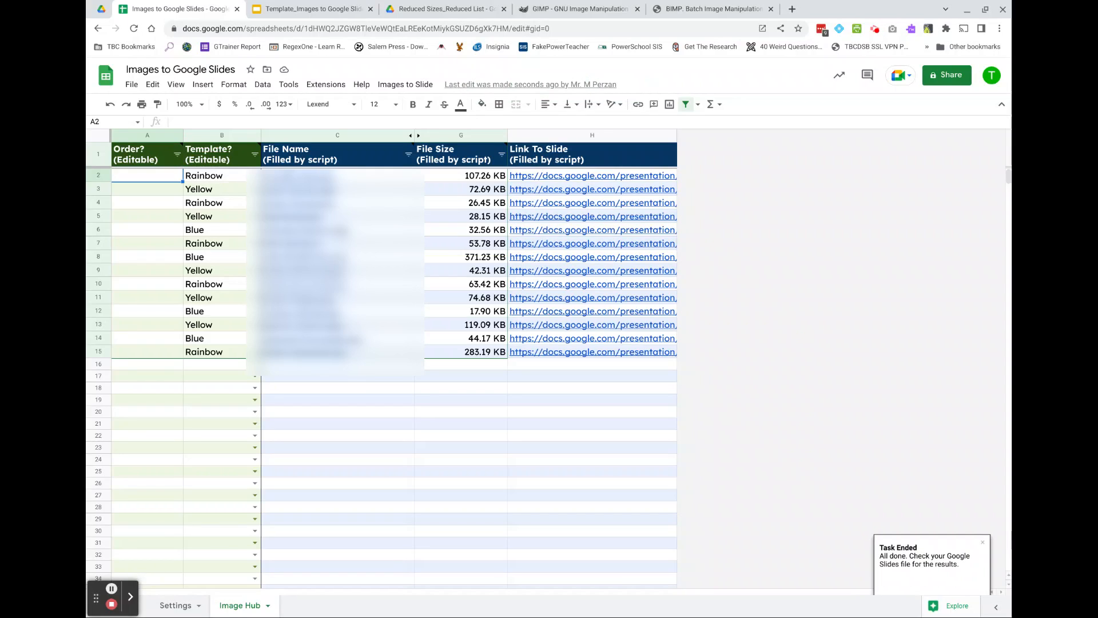
left_click(631, 175)
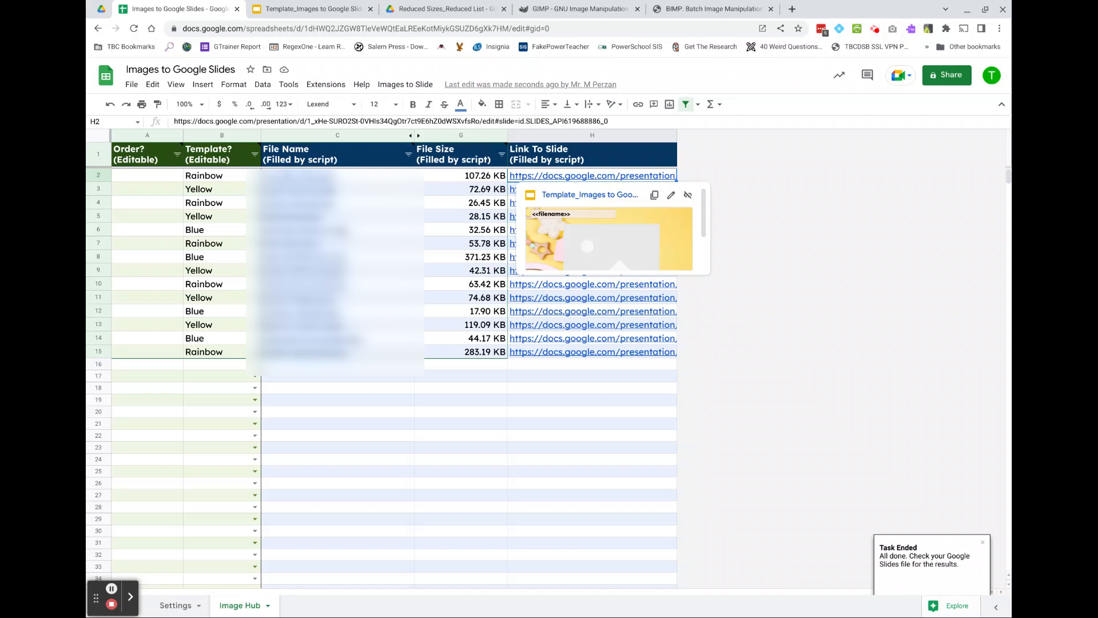
key("ctrl+Tab")
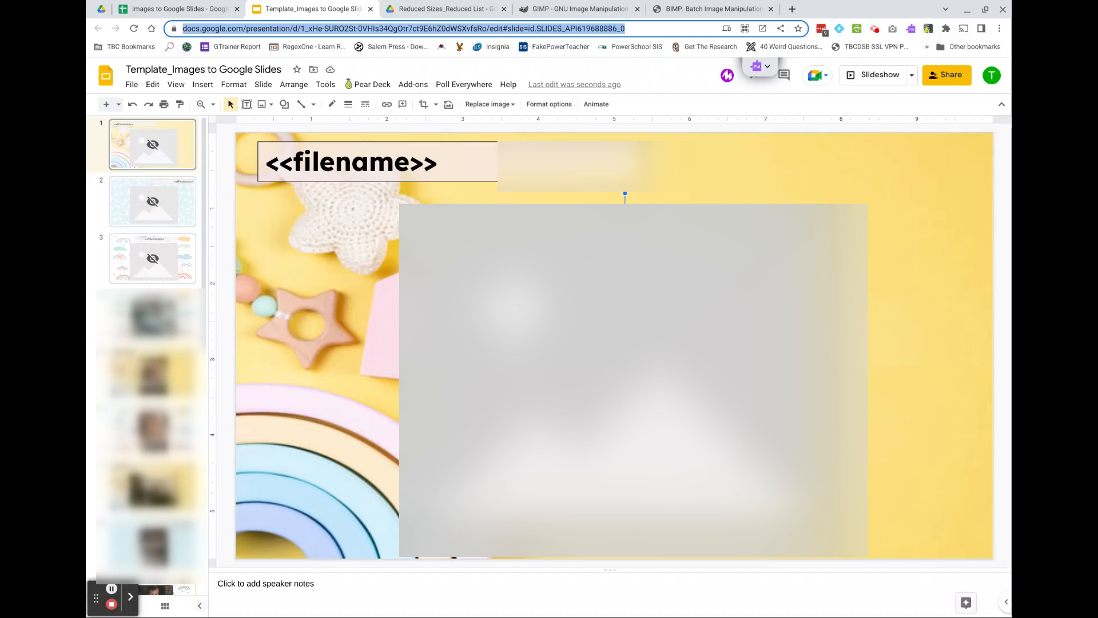
left_click(152, 316)
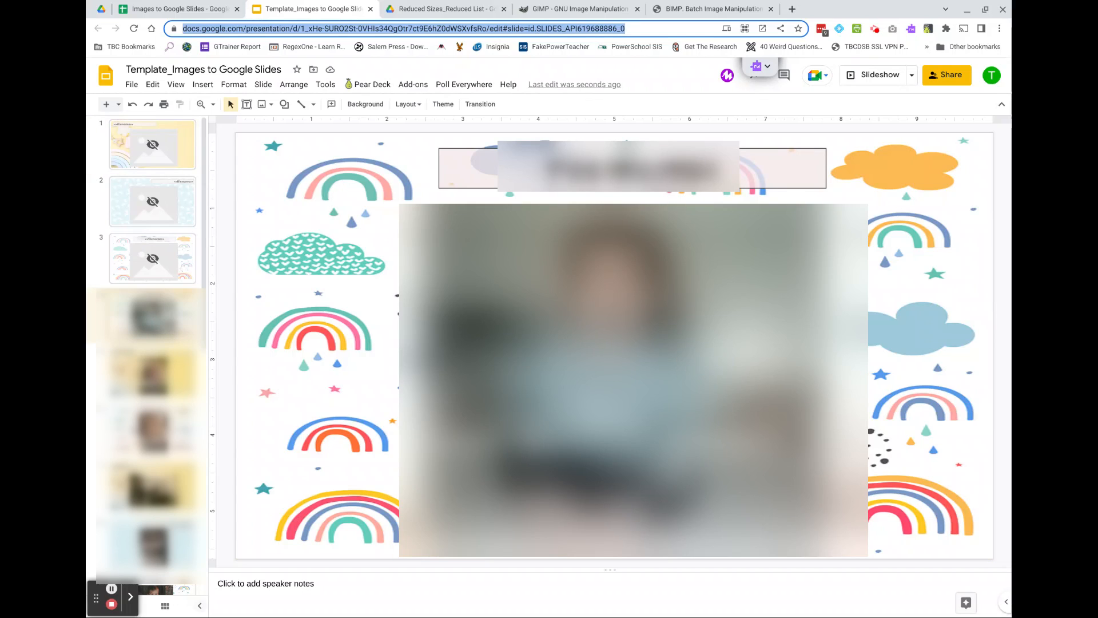